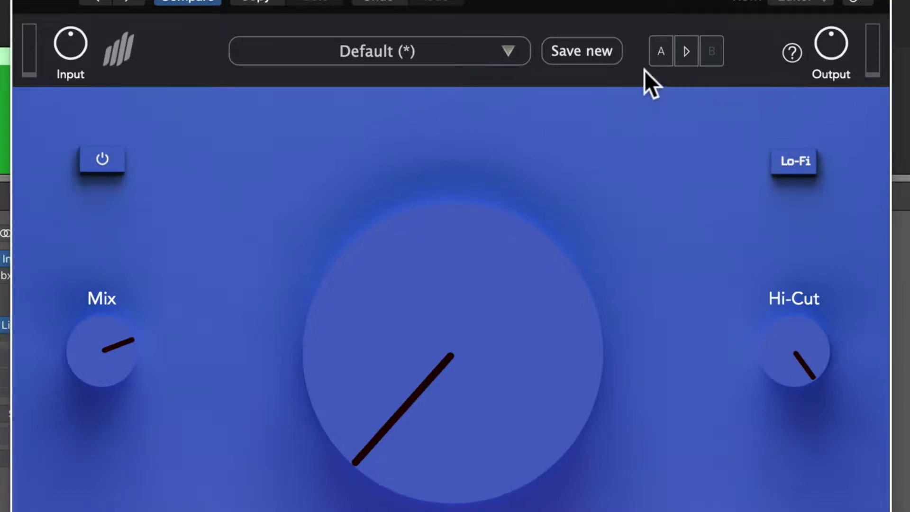
- View the SMASH plug-in's preset list without choosing a preset, and turn the Mix knob up slightly
{"action": "left_click", "coordinate": [511, 52]}
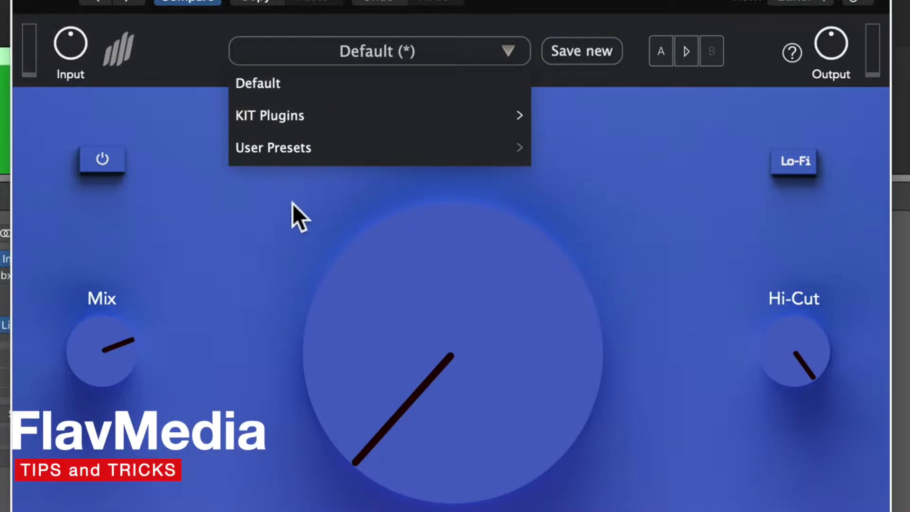
{"action": "left_click", "coordinate": [292, 204]}
{"action": "left_click", "coordinate": [115, 166]}
{"action": "mouse_move", "coordinate": [115, 346]}
{"action": "left_mouse_down"}
{"action": "mouse_move", "coordinate": [96, 357]}
{"action": "mouse_move", "coordinate": [95, 302]}
{"action": "mouse_move", "coordinate": [124, 428]}
{"action": "mouse_move", "coordinate": [100, 337]}
{"action": "left_mouse_up"}
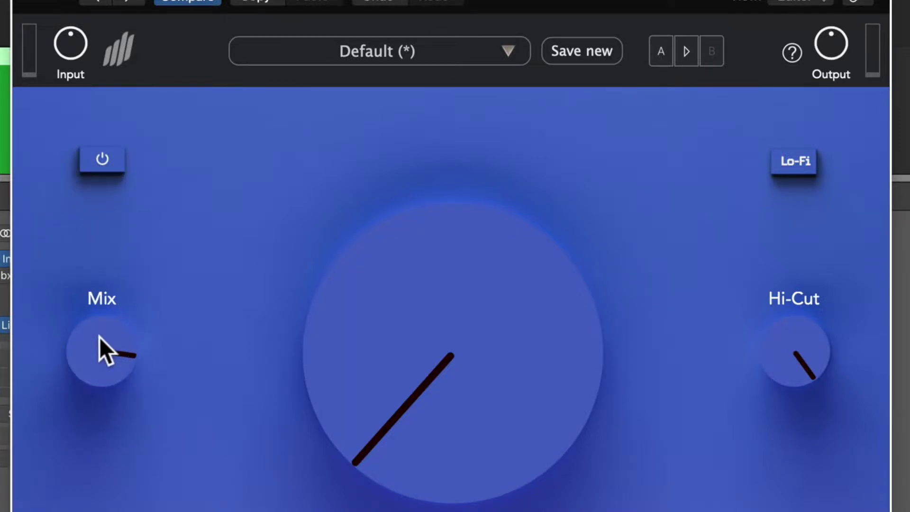
- Switch off the Lo-Fi option and turn the Hi-Cut knob down slightly
{"action": "left_click", "coordinate": [787, 163]}
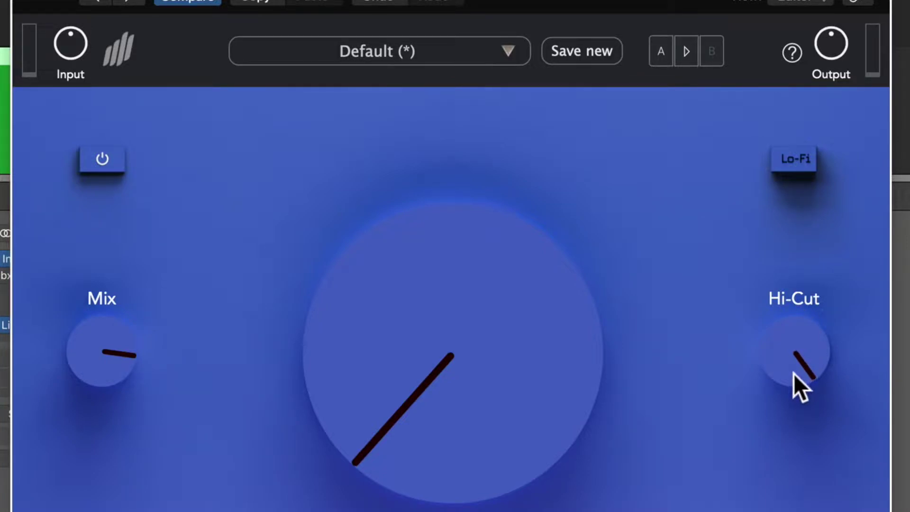
{"action": "mouse_move", "coordinate": [794, 366]}
{"action": "left_mouse_down"}
{"action": "mouse_move", "coordinate": [796, 450]}
{"action": "mouse_move", "coordinate": [797, 375]}
{"action": "left_mouse_up"}
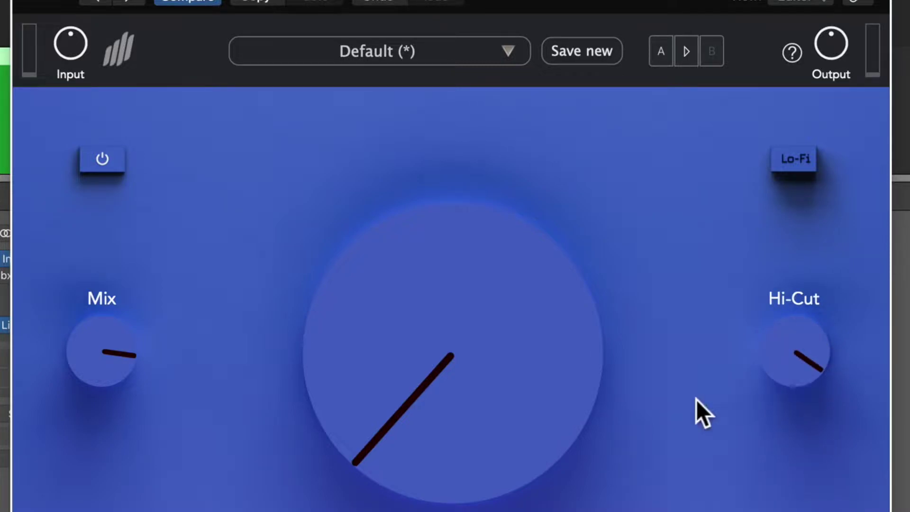
- Try out the large SMASH amount knob, raising it to about 1.6
{"action": "left_click_drag", "start_coordinate": [442, 456], "coordinate": [434, 408]}
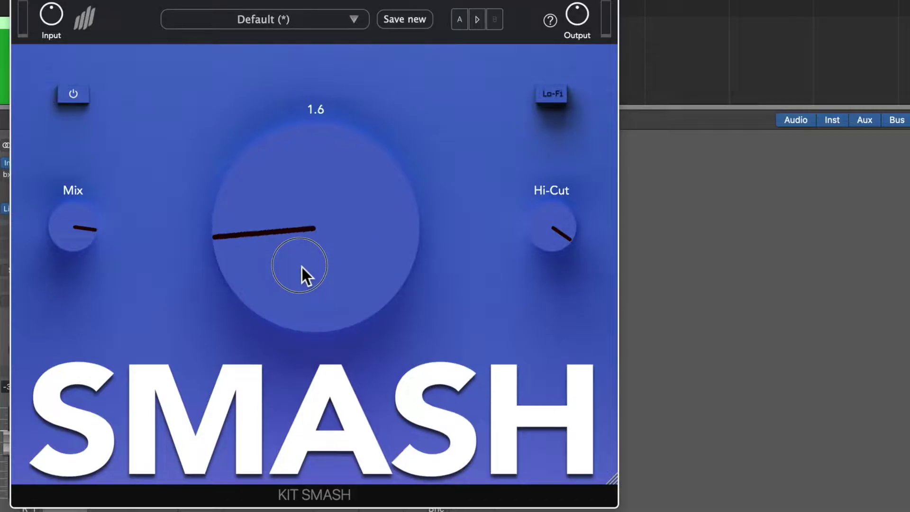
{"action": "left_click_drag", "start_coordinate": [302, 266], "coordinate": [346, 311]}
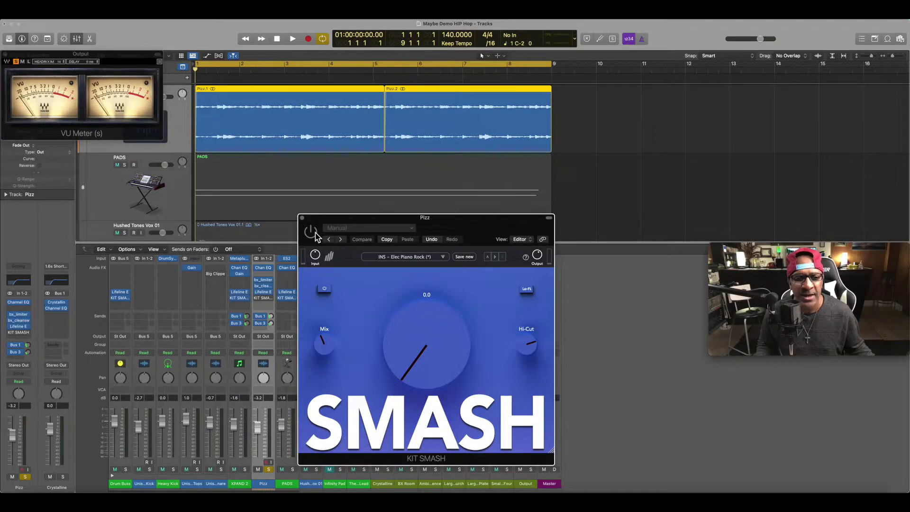
- Play the loop with KIT SMASH enabled on the Pizz track at an amount of 3.7, and close its plug-in window
{"action": "key", "text": "space"}
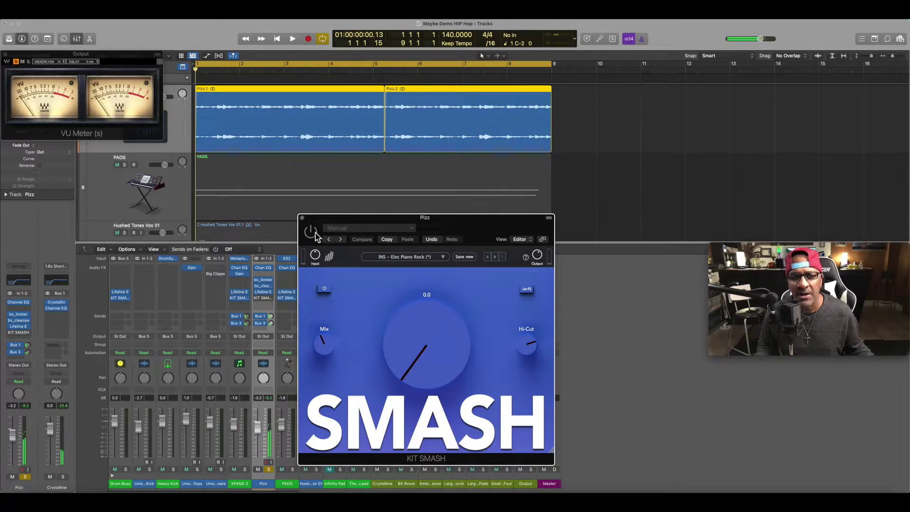
{"action": "key", "text": "space"}
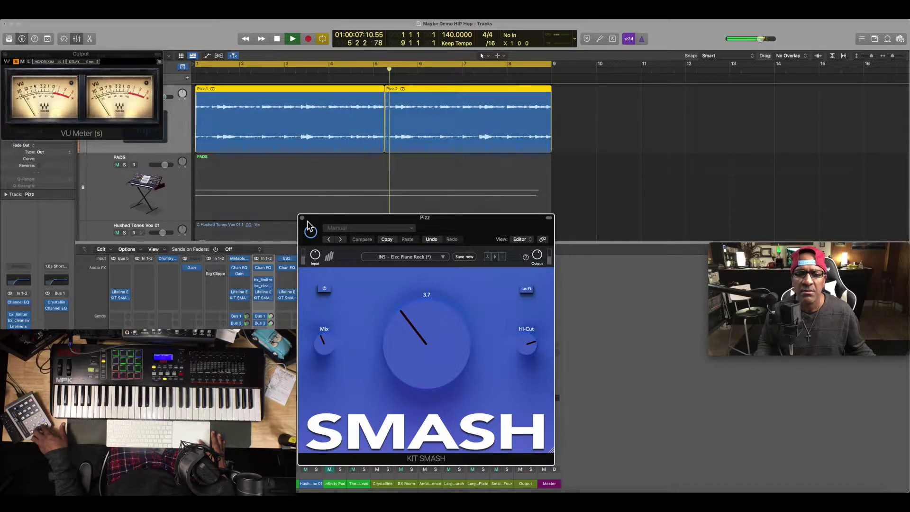
{"action": "left_click", "coordinate": [303, 219]}
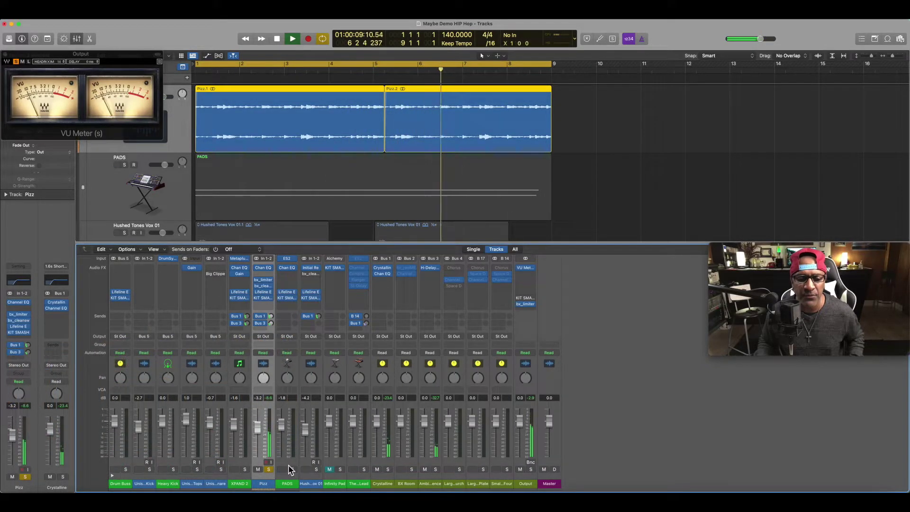
- Solo the PADS channel and audition its KIT SMASH plug-in at an amount of 8.8
{"action": "left_click", "coordinate": [287, 467]}
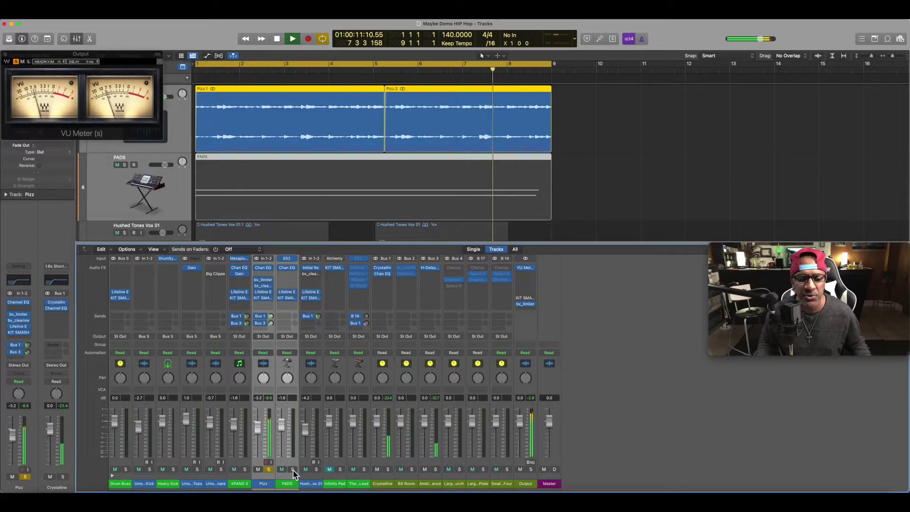
{"action": "left_click", "coordinate": [293, 469]}
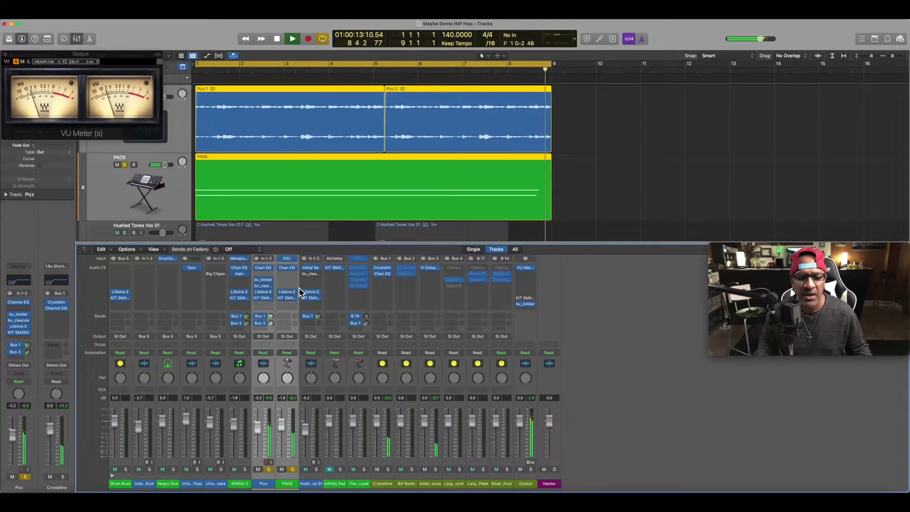
{"action": "left_click", "coordinate": [288, 297]}
{"action": "left_click_drag", "start_coordinate": [455, 128], "coordinate": [472, 174]}
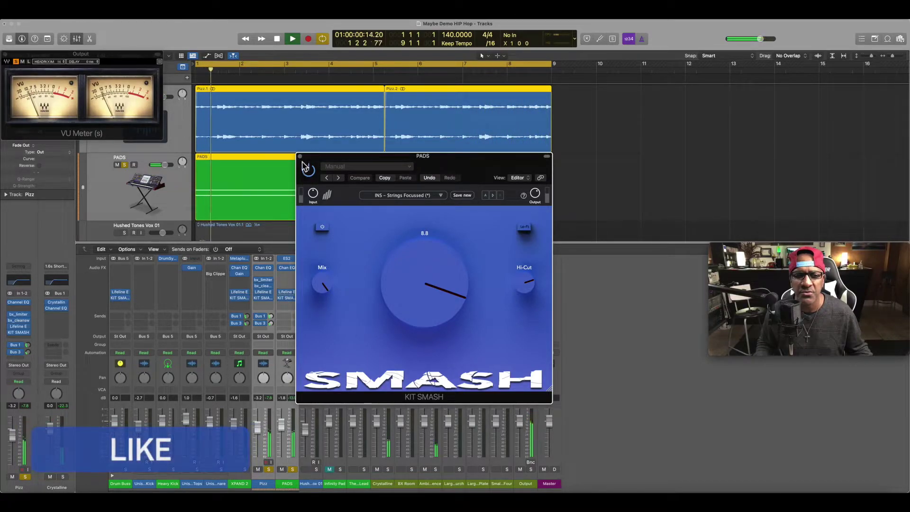
{"action": "left_click", "coordinate": [300, 157]}
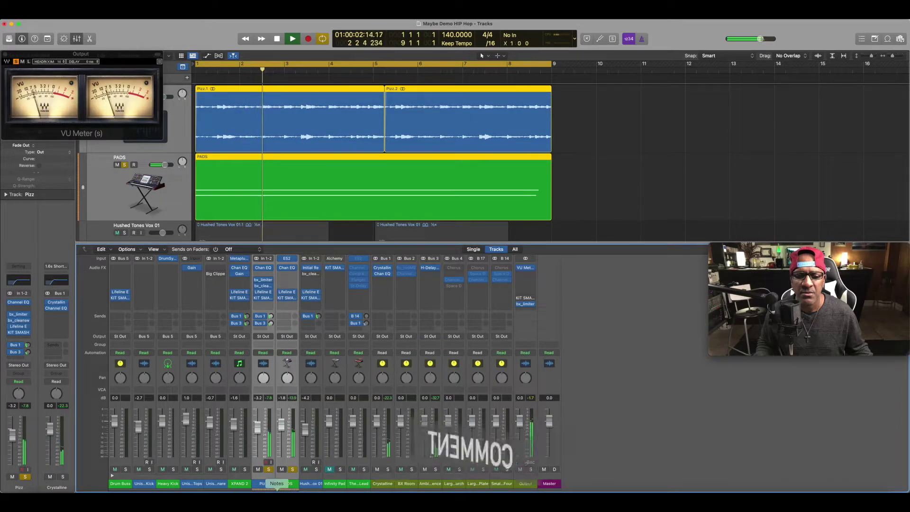
- Solo the XPAND 2 channel and open its KIT SMASH plug-in
{"action": "left_click", "coordinate": [241, 462]}
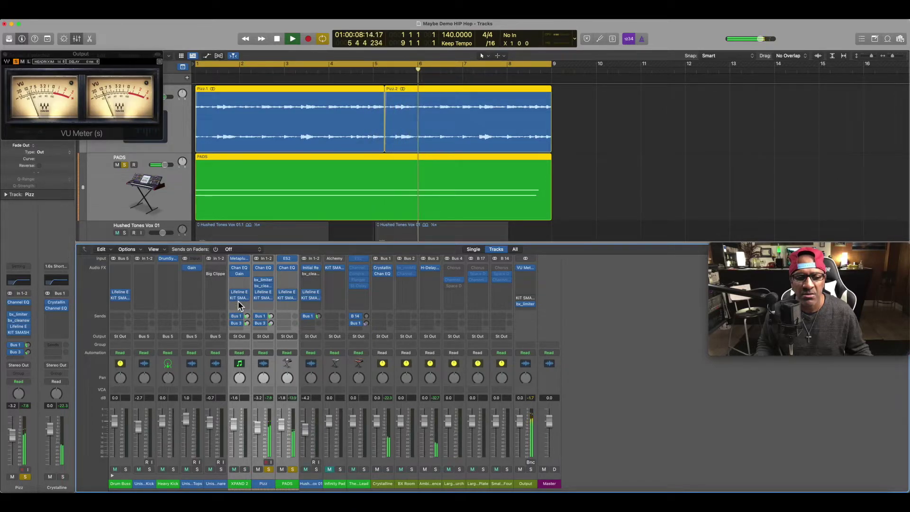
{"action": "mouse_move", "coordinate": [238, 303]}
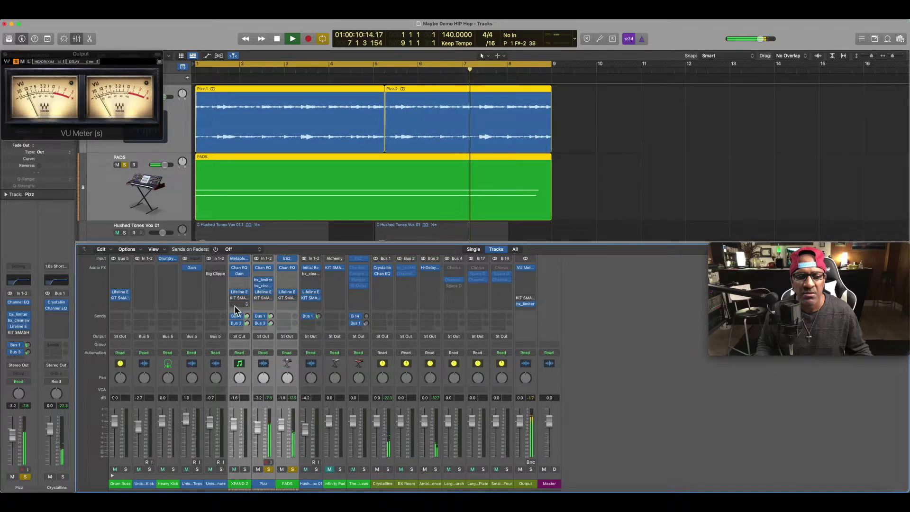
{"action": "left_click", "coordinate": [245, 469]}
{"action": "left_click", "coordinate": [245, 469]}
{"action": "left_click", "coordinate": [241, 299]}
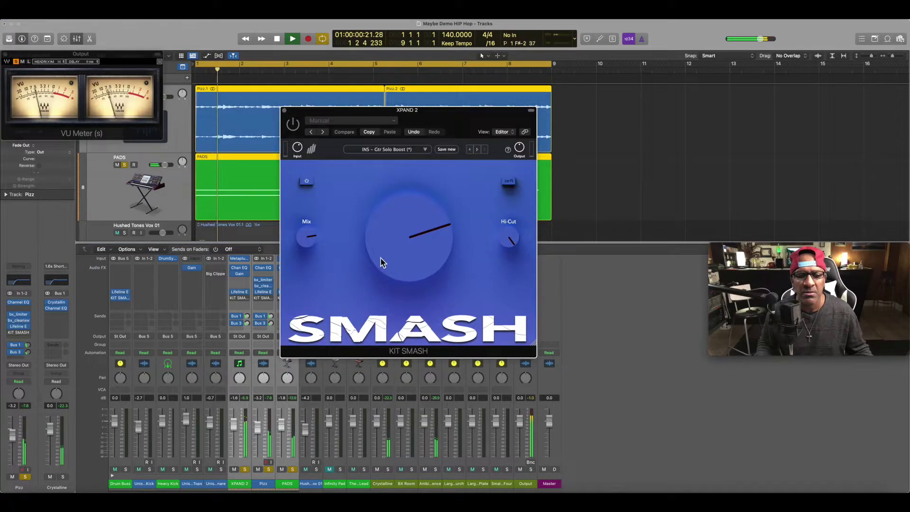
- Raise the SMASH amount on XPAND 2 to 9.1 with the Lo-Fi option switched off
{"action": "scroll", "coordinate": [387, 261], "scroll_direction": "down", "scroll_amount": 10}
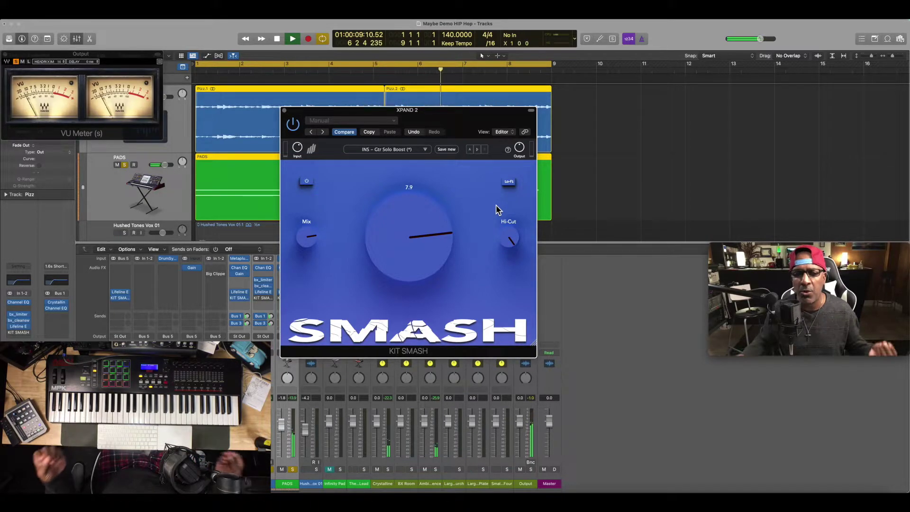
{"action": "left_click", "coordinate": [509, 183]}
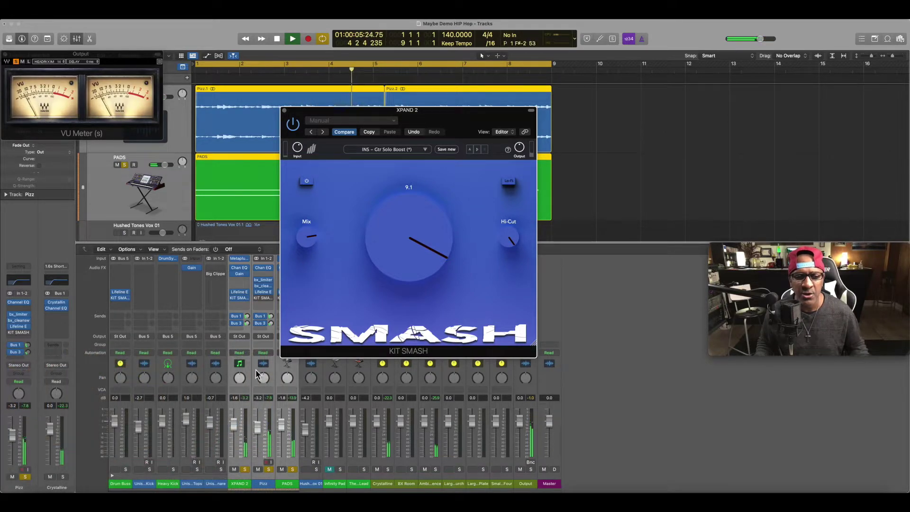
- Move the plug-in window clear of the mixer inserts, re-enable KIT SMASH on XPAND 2, and close the window
{"action": "left_click_drag", "start_coordinate": [417, 112], "coordinate": [463, 215]}
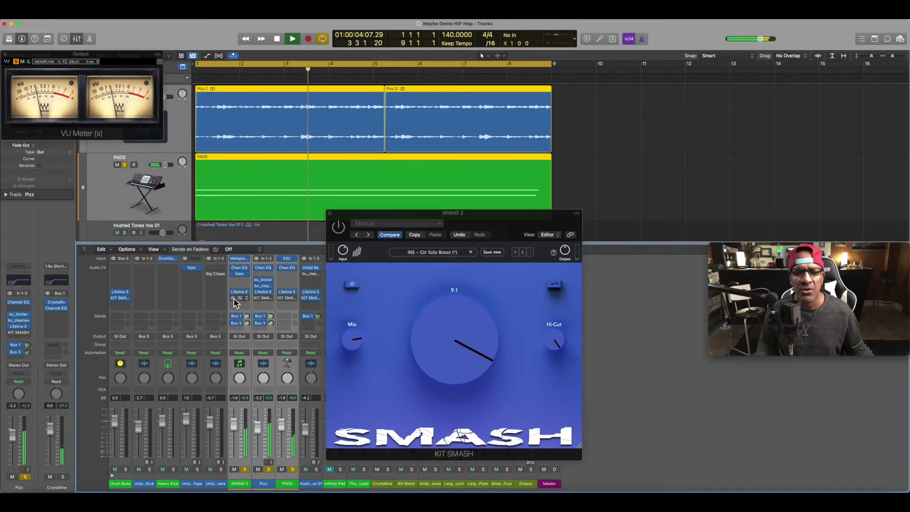
{"action": "left_click", "coordinate": [234, 297]}
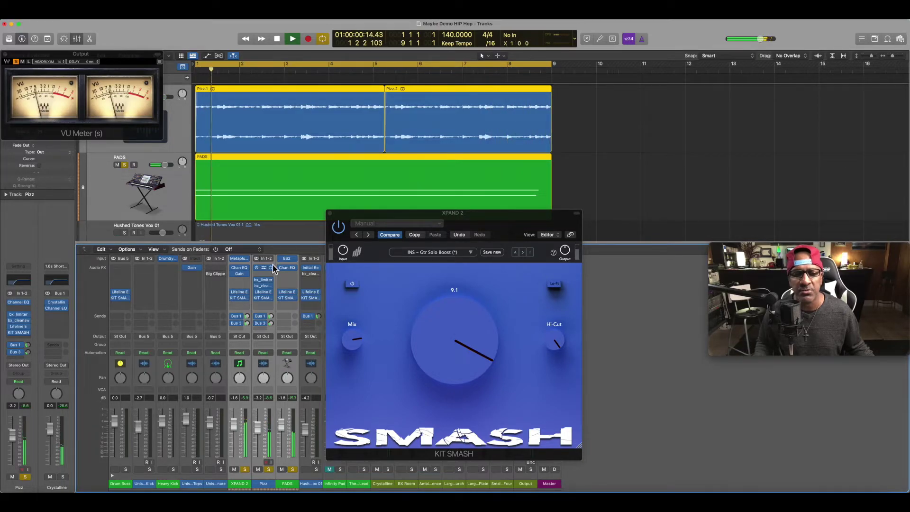
{"action": "left_click", "coordinate": [331, 213]}
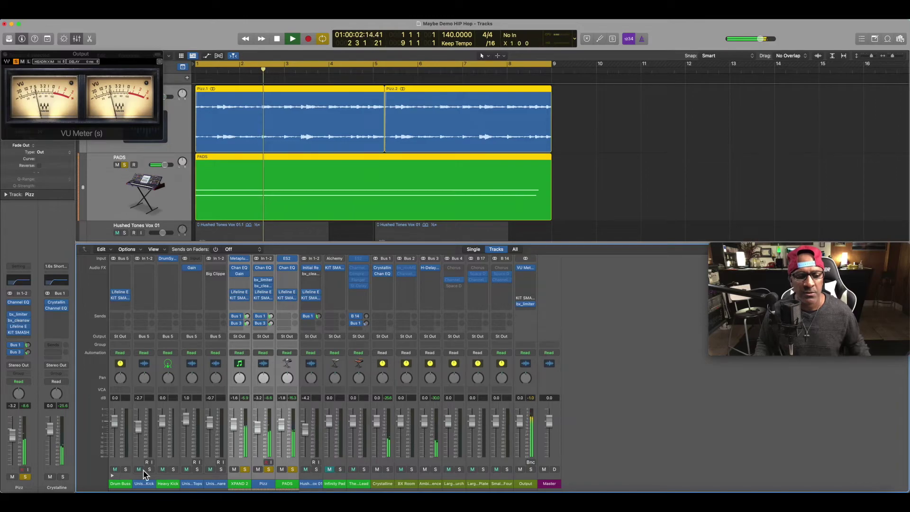
- Select the channels from Drum Buss through Hushed Tones Vox 01 and clear their solos so the whole mix plays
{"action": "left_click", "coordinate": [124, 462]}
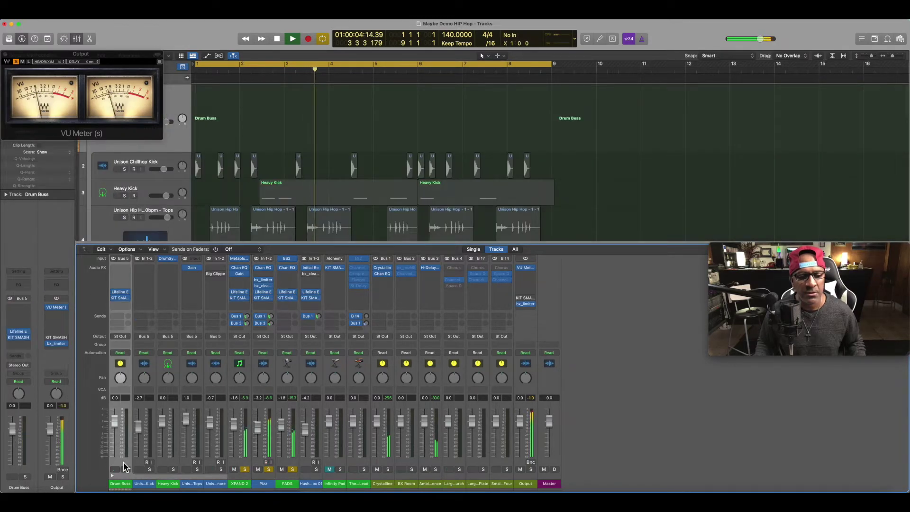
{"action": "left_click", "coordinate": [287, 464]}
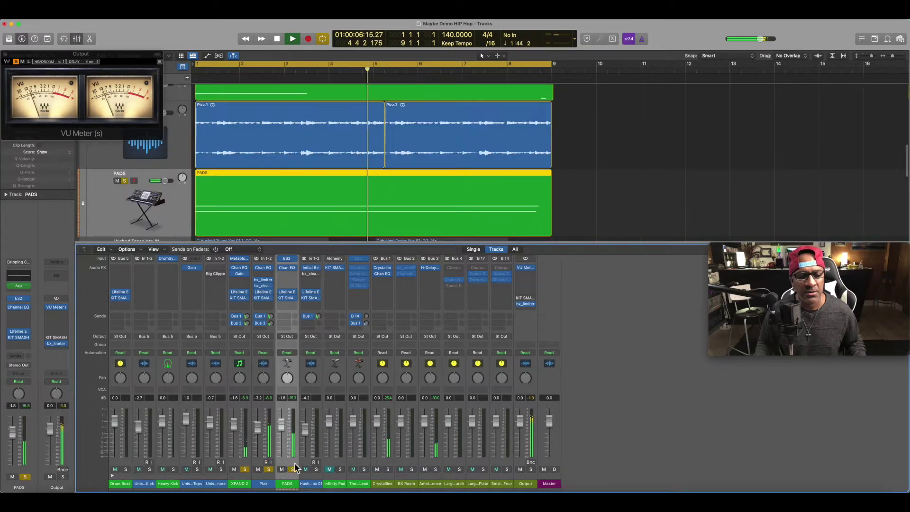
{"action": "left_click", "coordinate": [128, 467], "text": "shift"}
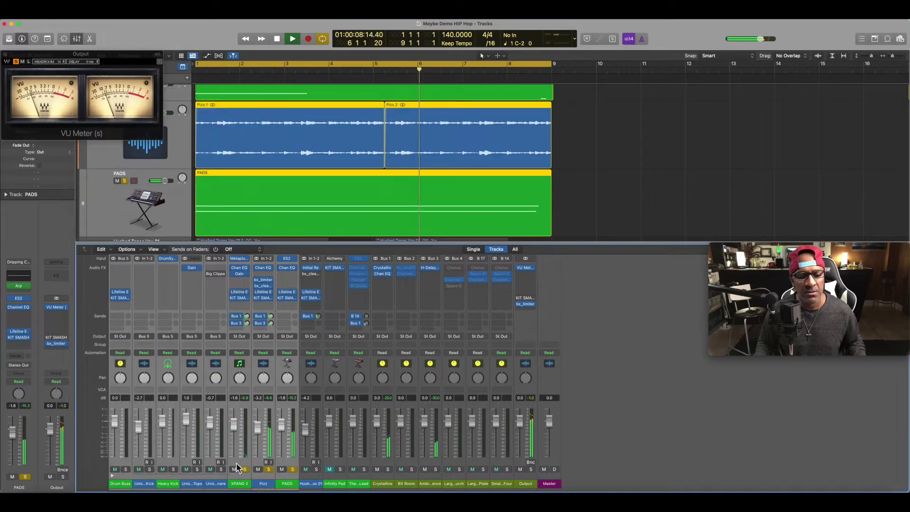
{"action": "left_click", "coordinate": [305, 463], "text": "shift"}
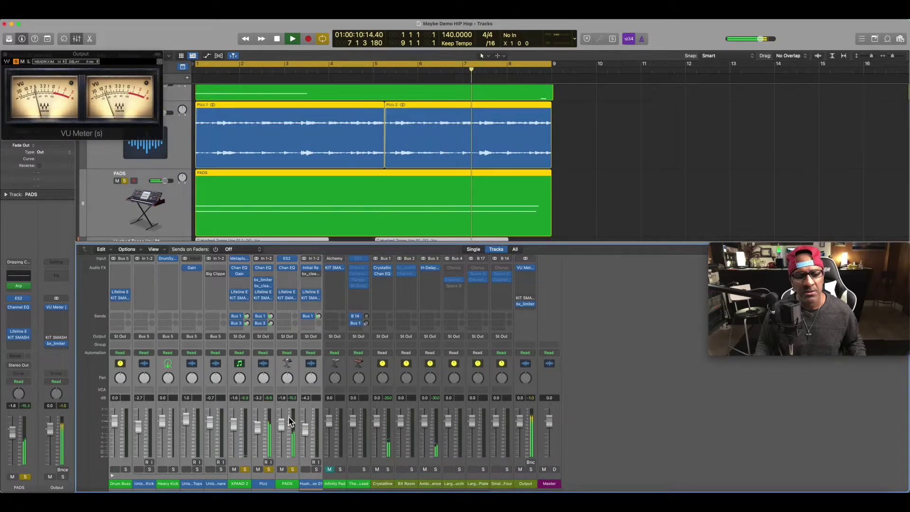
{"action": "left_click", "coordinate": [293, 470]}
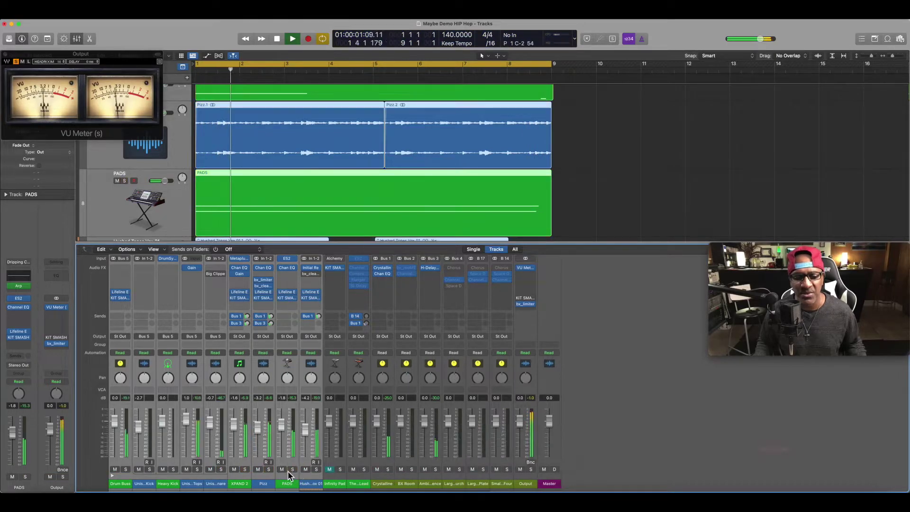
- Open KIT SMASH on the Drum Buss and compare the drums with the plug-in's internal power off and on
{"action": "left_click", "coordinate": [122, 298]}
{"action": "left_click_drag", "start_coordinate": [440, 124], "coordinate": [439, 238]}
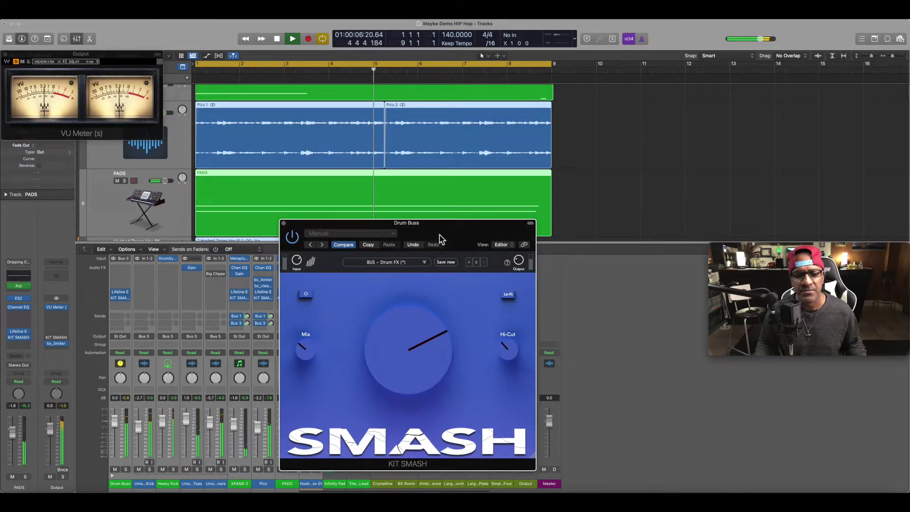
{"action": "left_click", "coordinate": [307, 294]}
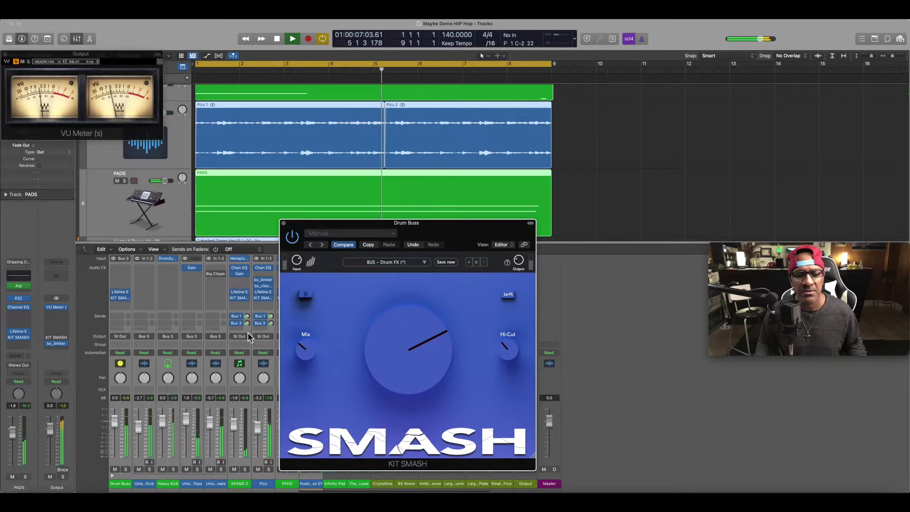
{"action": "left_click", "coordinate": [306, 294]}
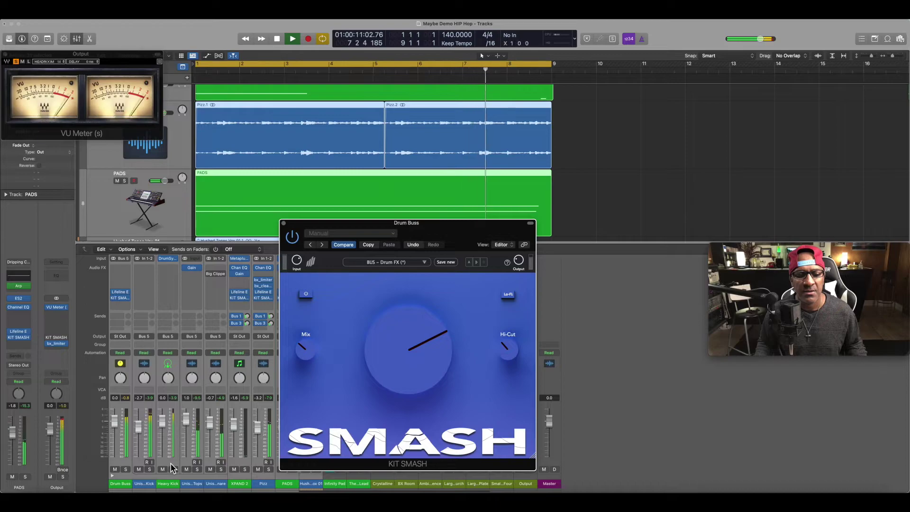
- Set the Drum Buss SMASH amount to 7.9, select only the Drum Buss channel, and close the plug-in window
{"action": "key", "text": "Up"}
{"action": "left_click", "coordinate": [121, 460]}
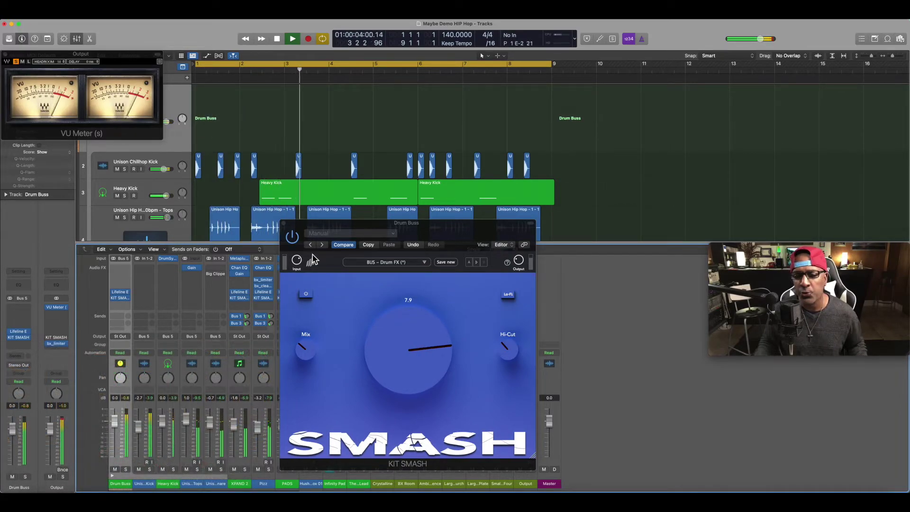
{"action": "left_click", "coordinate": [284, 224]}
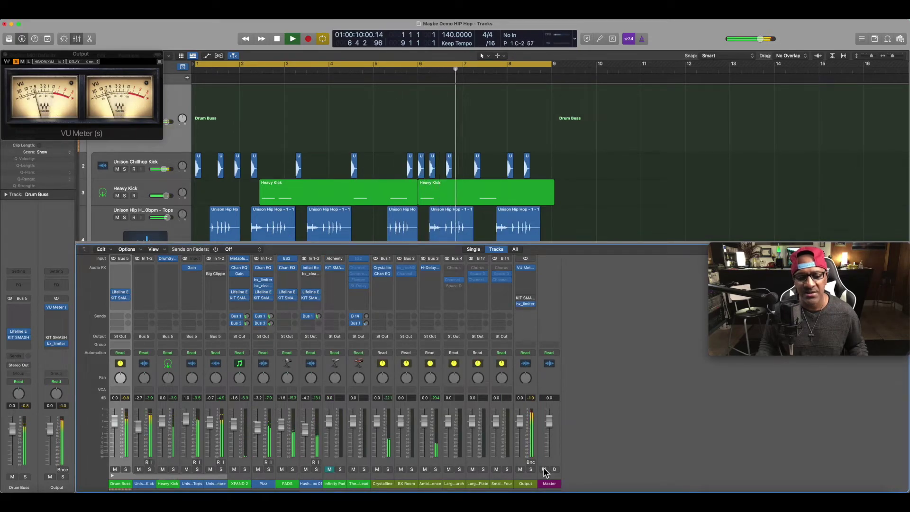
- Extend the channel selection from Drum Buss through Output and audition the KIT SMASH plug-in on the Output channel
{"action": "left_click", "coordinate": [522, 461]}
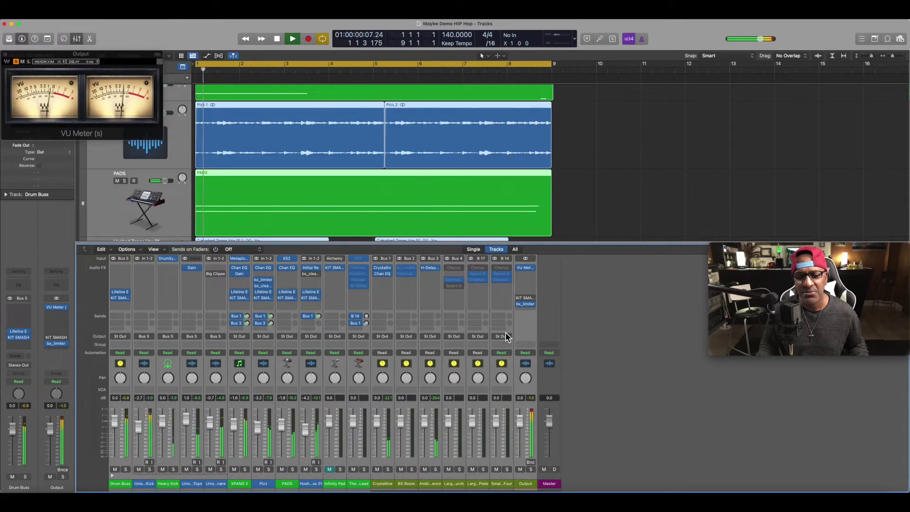
{"action": "left_click", "coordinate": [527, 303]}
{"action": "left_click_drag", "start_coordinate": [455, 122], "coordinate": [469, 224]}
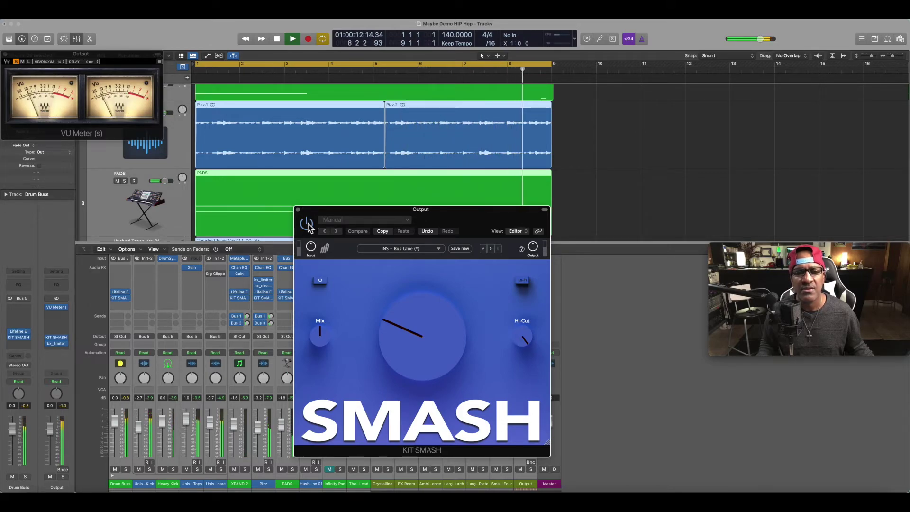
{"action": "left_click", "coordinate": [298, 210]}
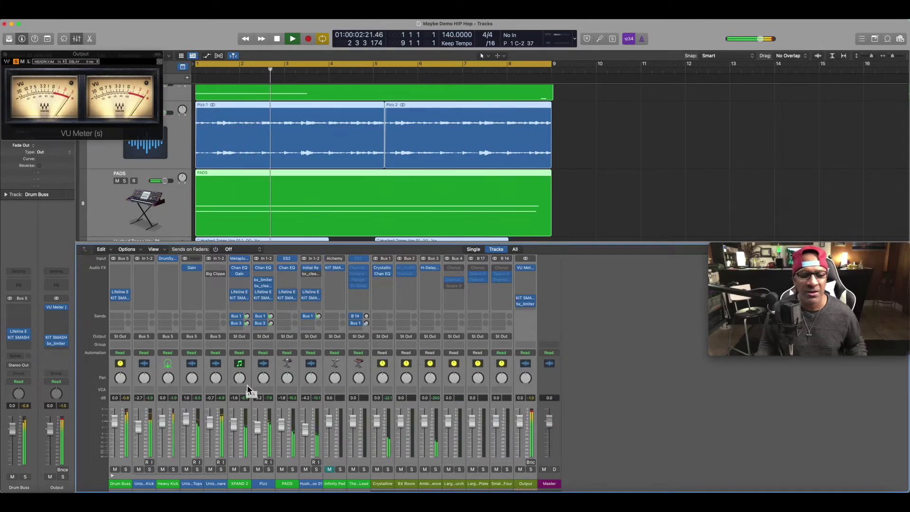
- Bypass the KIT SMASH inserts across the selected channels to compare the full mix
{"action": "left_click", "coordinate": [114, 299]}
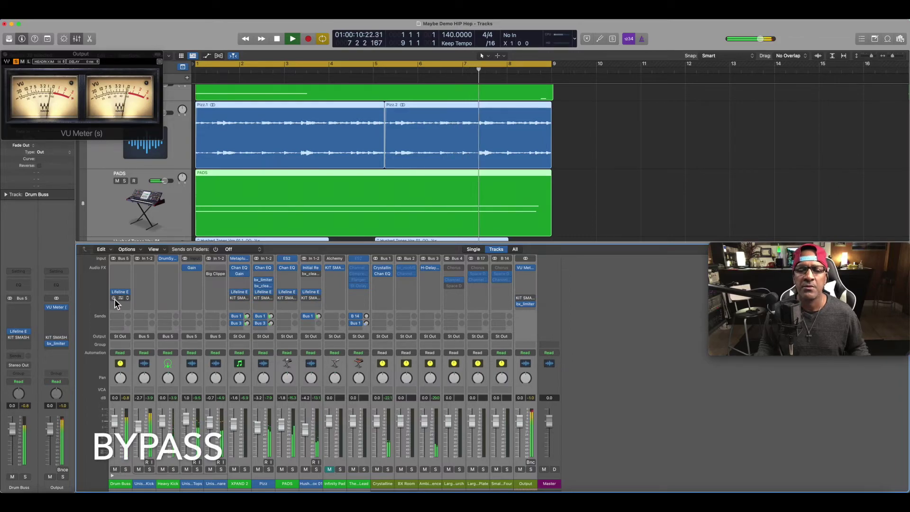